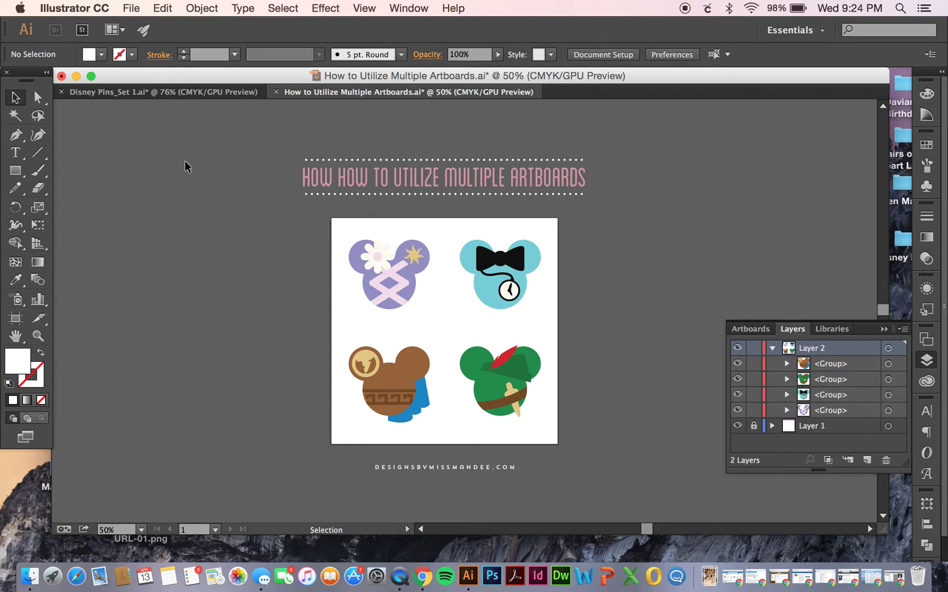
- Create a new document with four 8 × 8 in artboards in 2 rows and all bleed values at 0 in
left_click(135, 8)
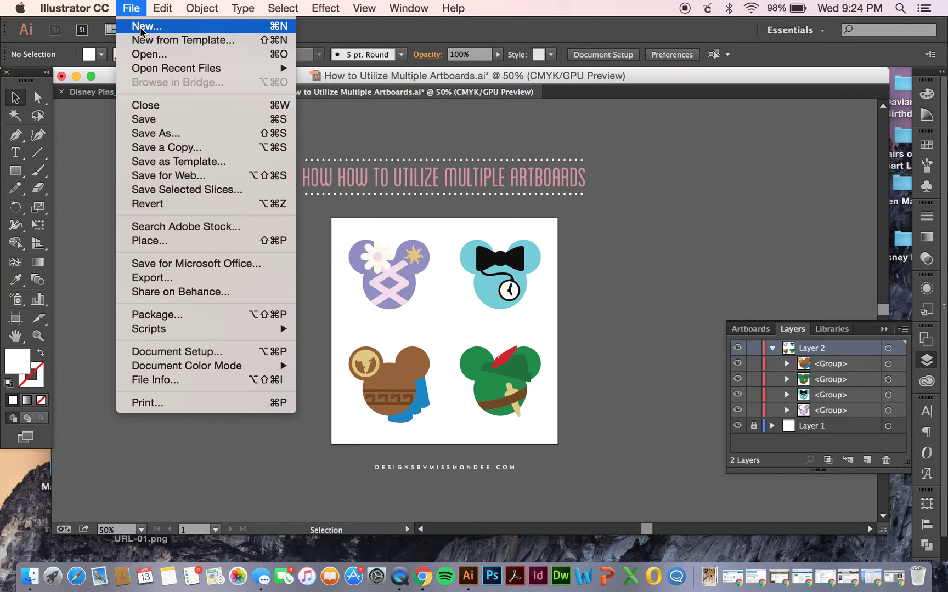
left_click(141, 29)
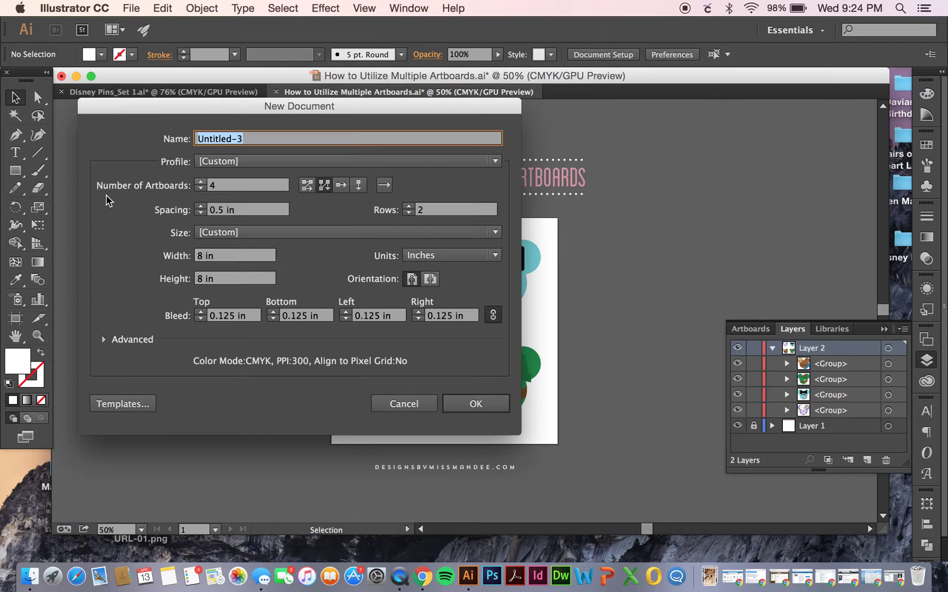
left_click(199, 181)
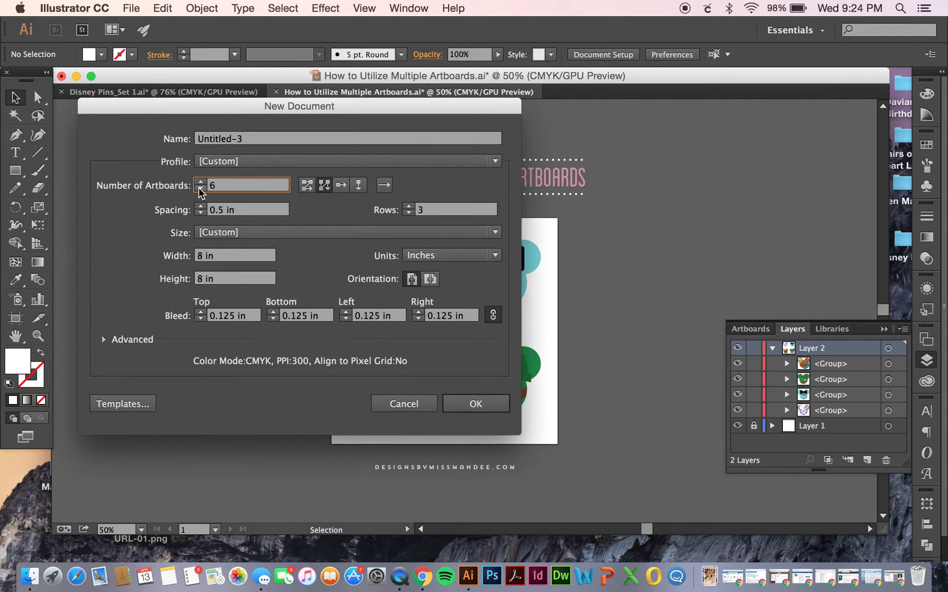
left_click(200, 189)
left_click(200, 319)
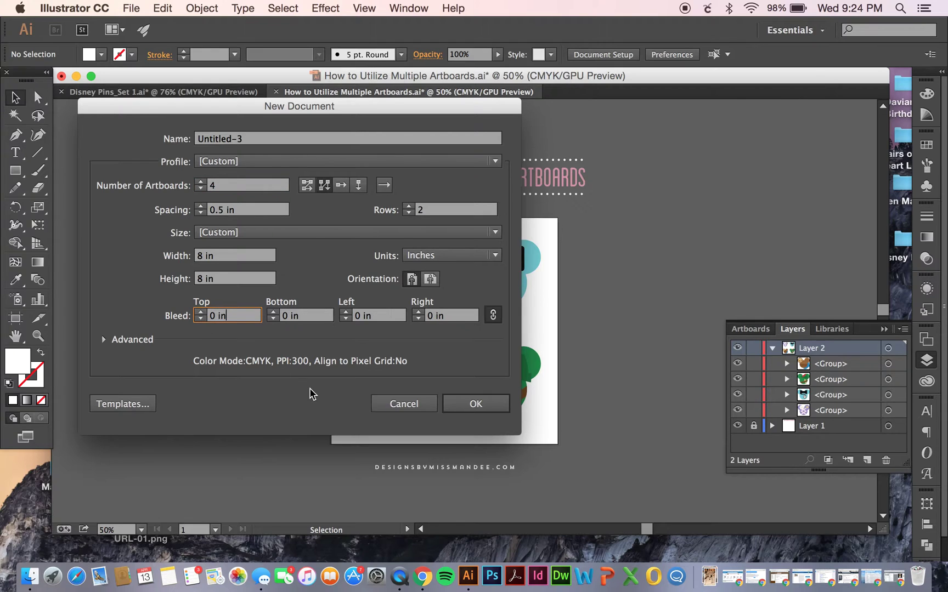
left_click(478, 405)
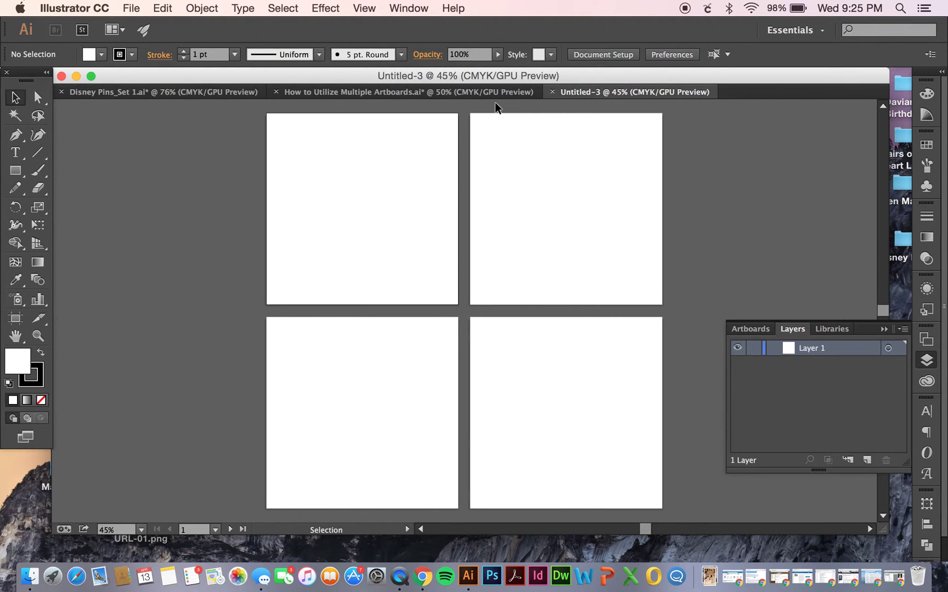
- Switch back to the 'How to Utilize Multiple Artboards.ai' document holding the four pin designs
left_click(477, 95)
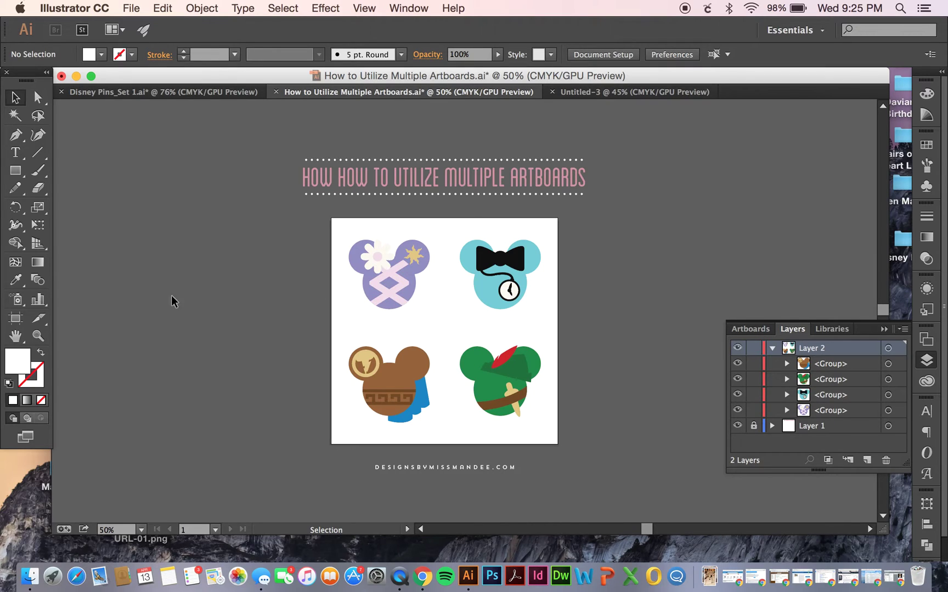
- With the Artboard tool, resize Artboard 1 to 3.96 × 3.4 in around the purple design, undoing a stray artboard
left_click(16, 320)
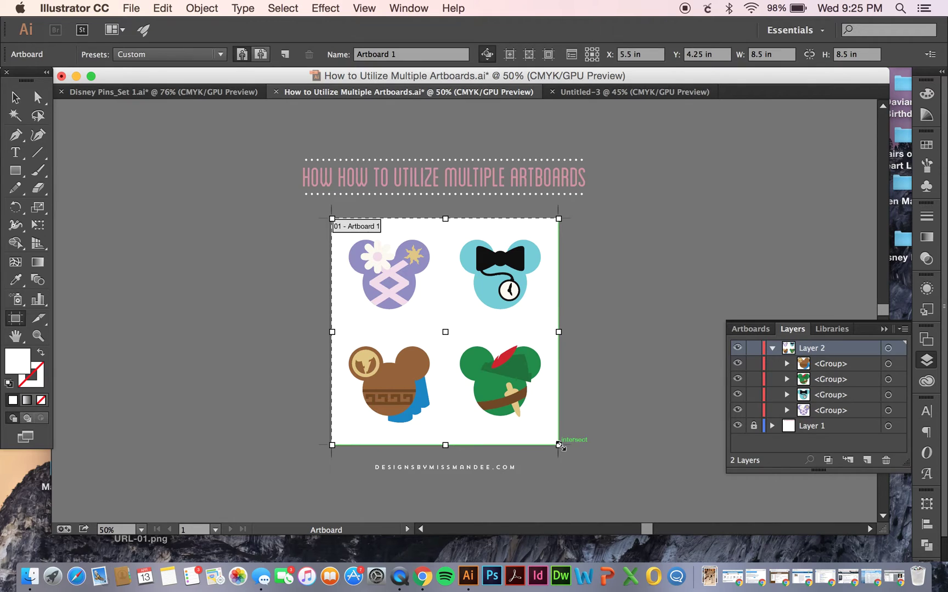
left_click_drag(558, 444, 429, 310)
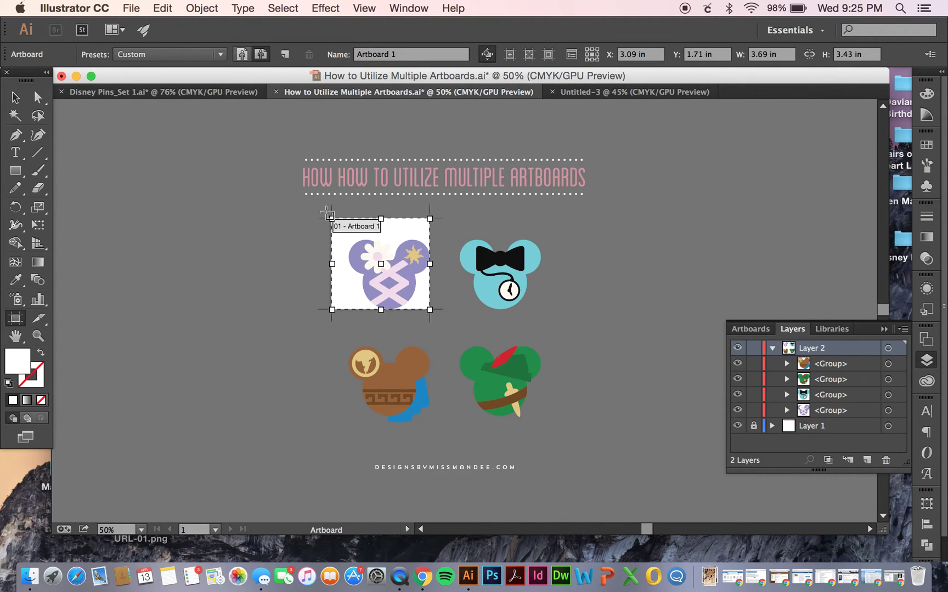
left_click_drag(331, 218, 348, 240)
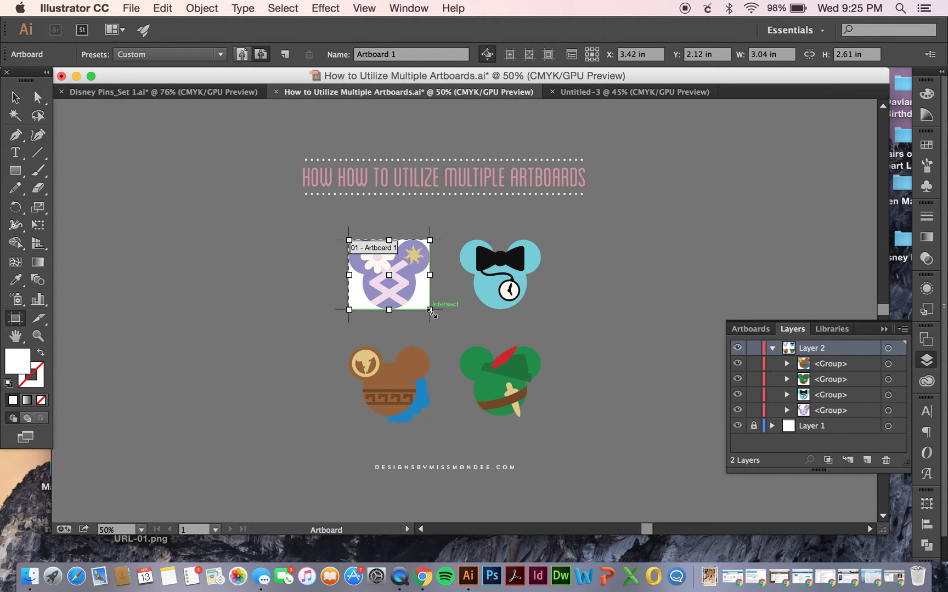
left_click_drag(430, 310, 443, 320)
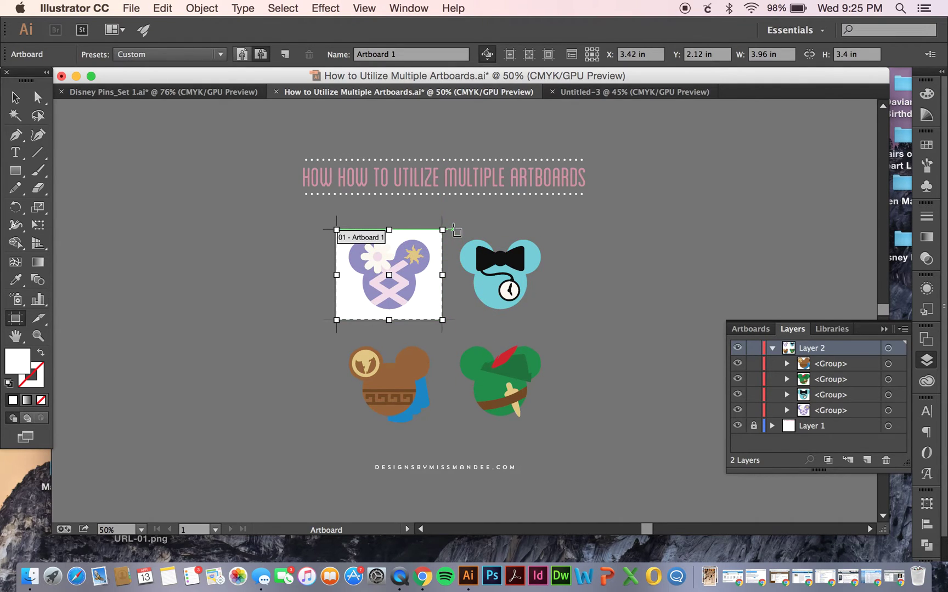
left_click_drag(452, 229, 585, 349)
key("super+z")
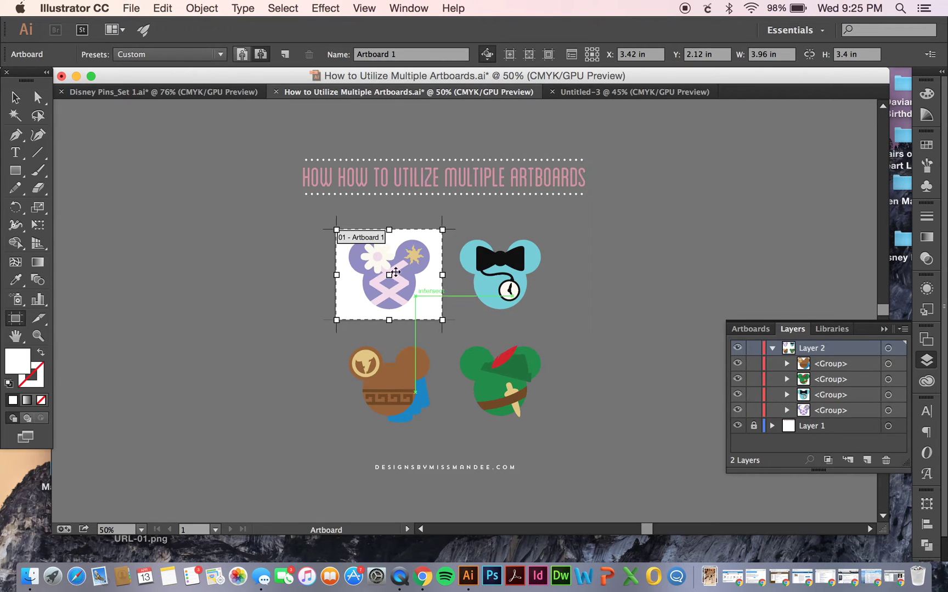
left_click(285, 55)
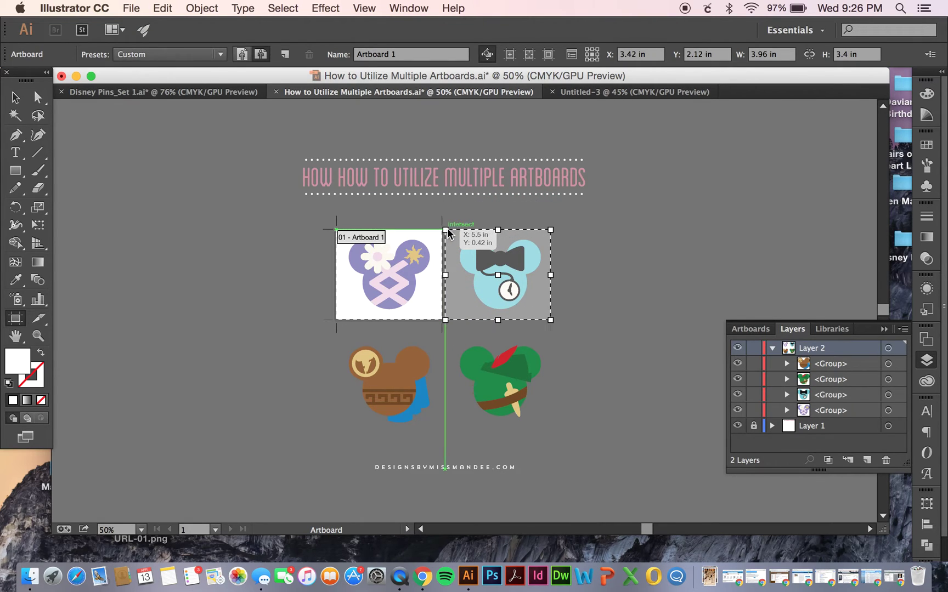
- Place three artboards matching Artboard 1 around the blue, brown and green designs
left_click(449, 233)
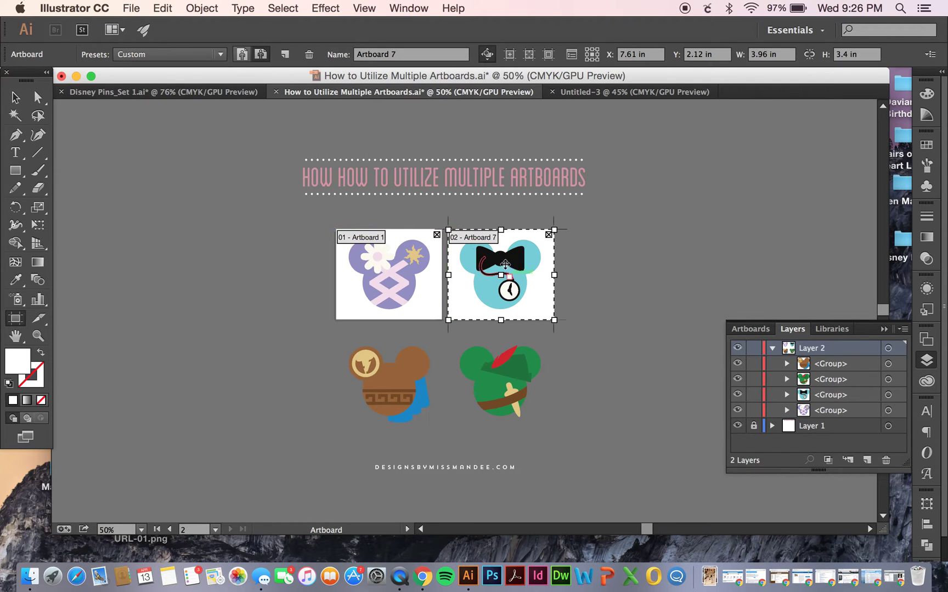
left_click(285, 54)
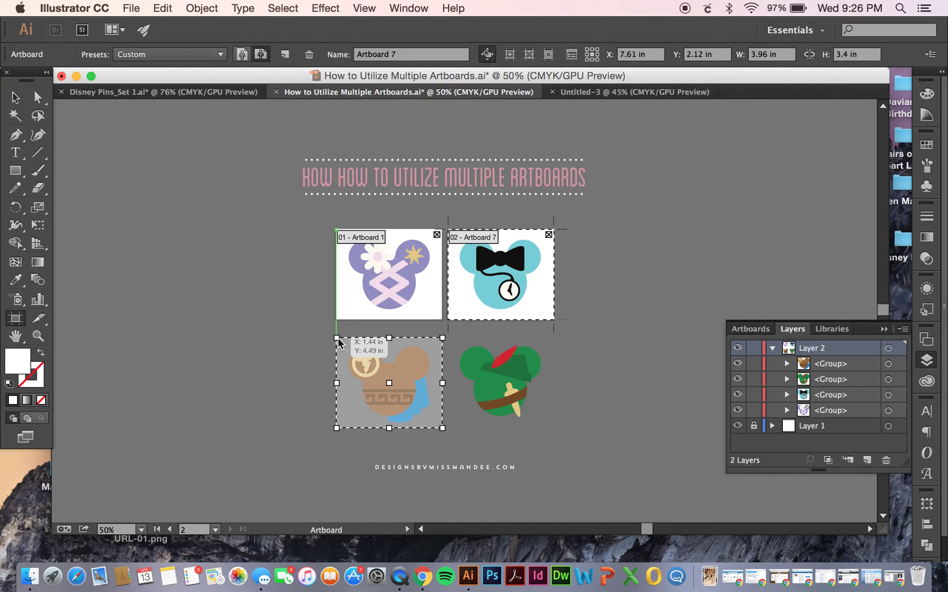
left_click(338, 342)
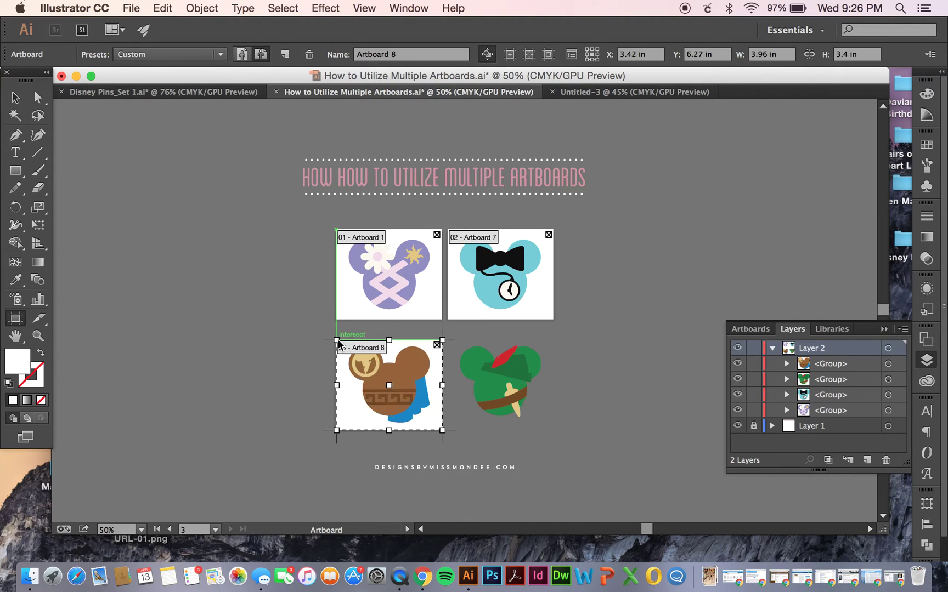
left_click(285, 55)
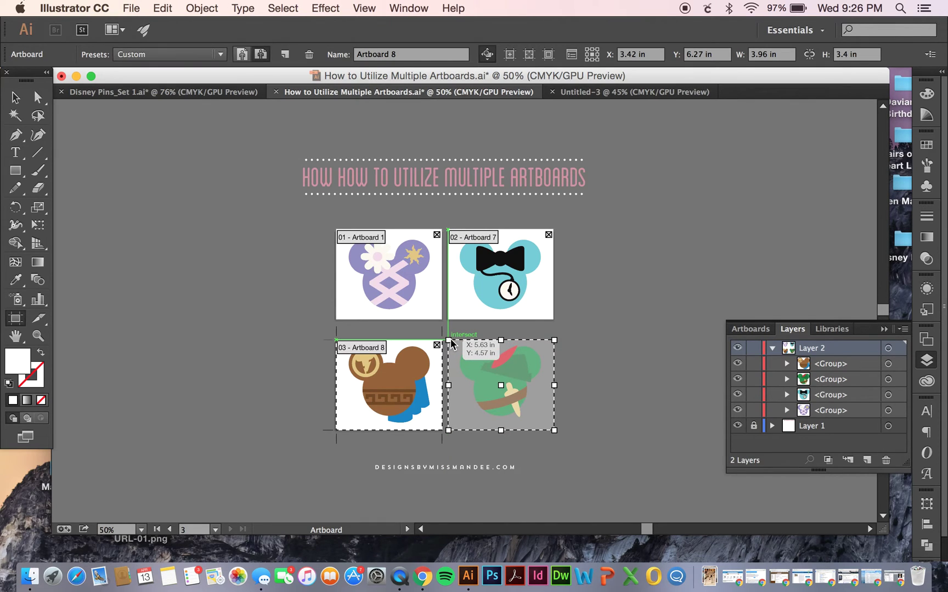
left_click(450, 342)
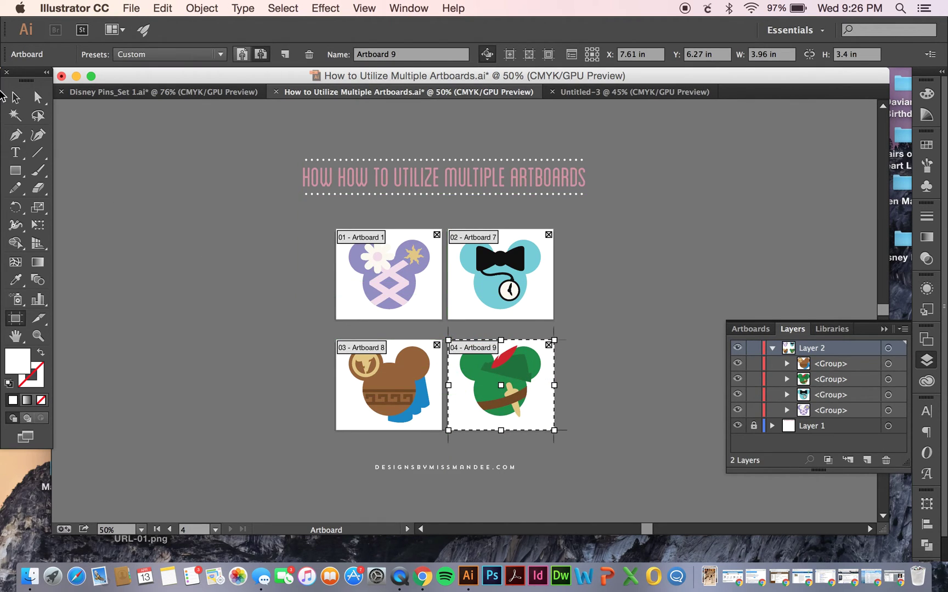
left_click(15, 97)
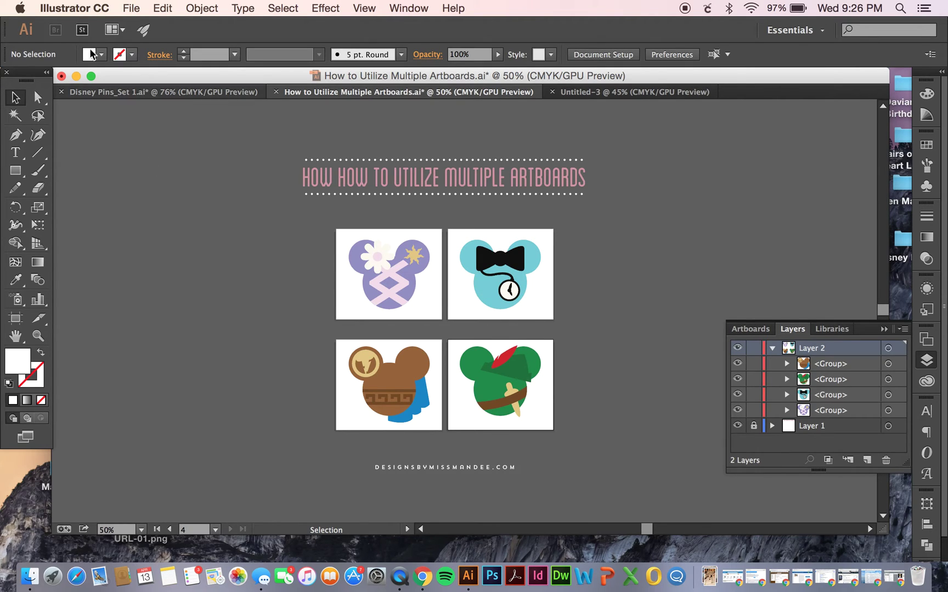
- Export all artboards as separate PNG files into the Desktop *Tutorial folder
left_click(132, 10)
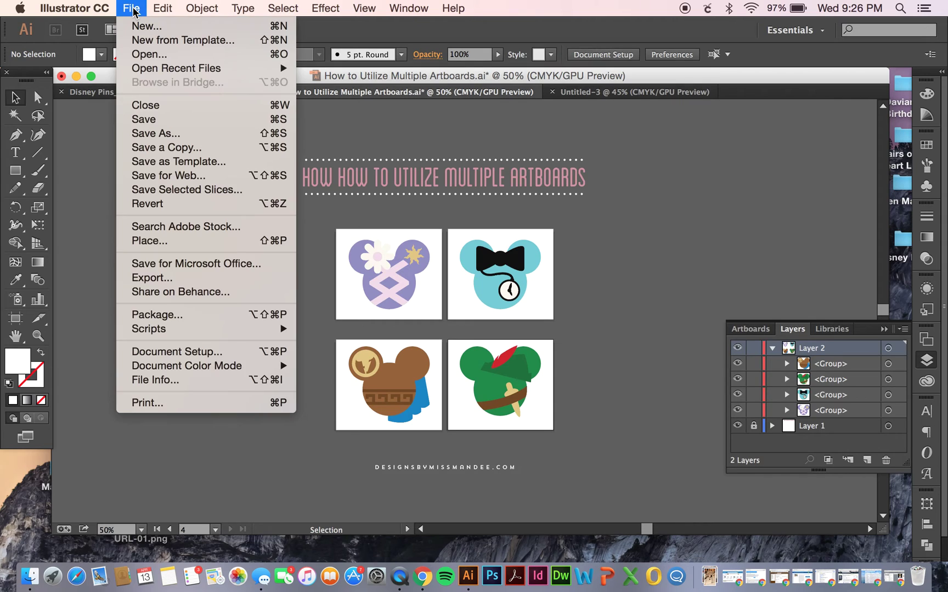
left_click(174, 277)
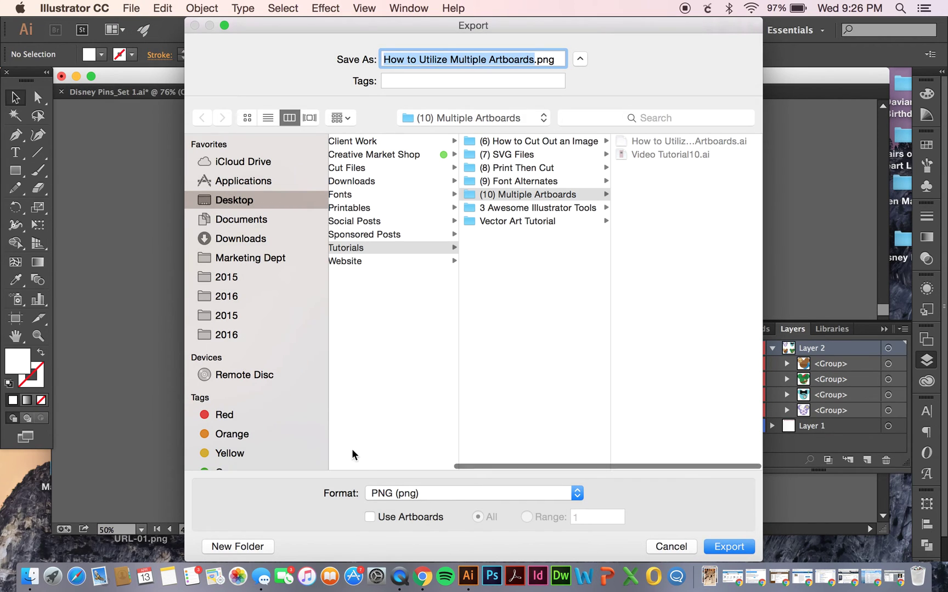
left_click(255, 202)
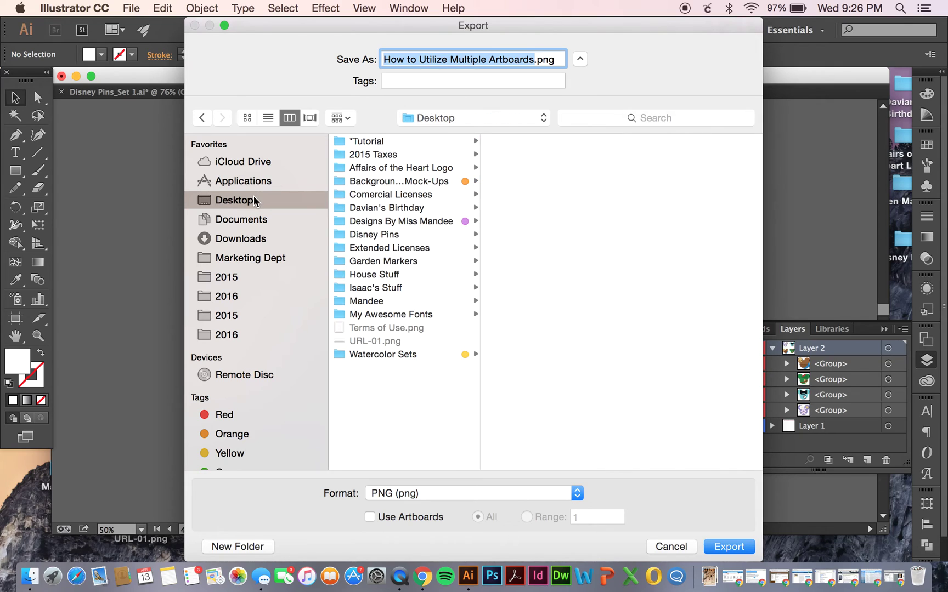
left_click(363, 142)
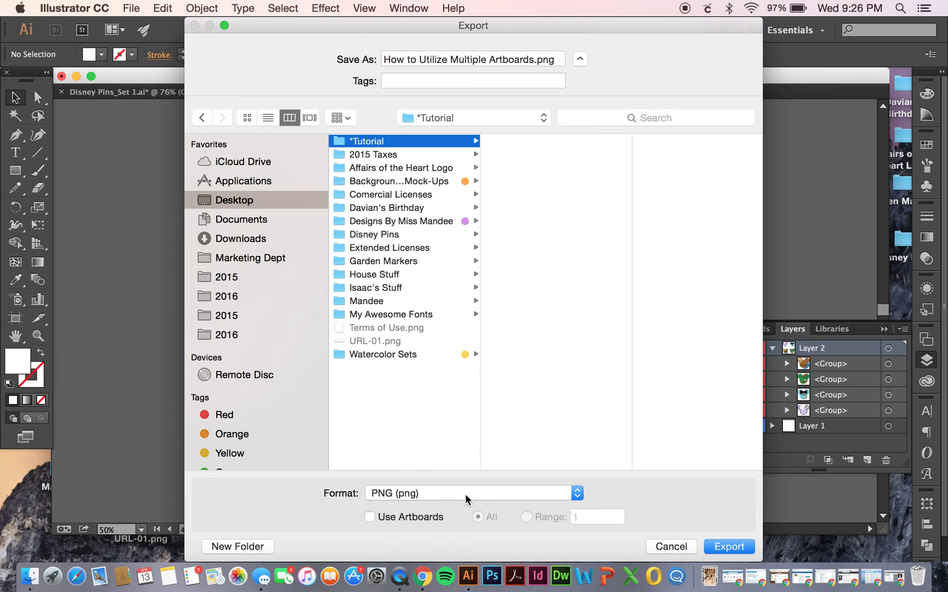
left_click(369, 518)
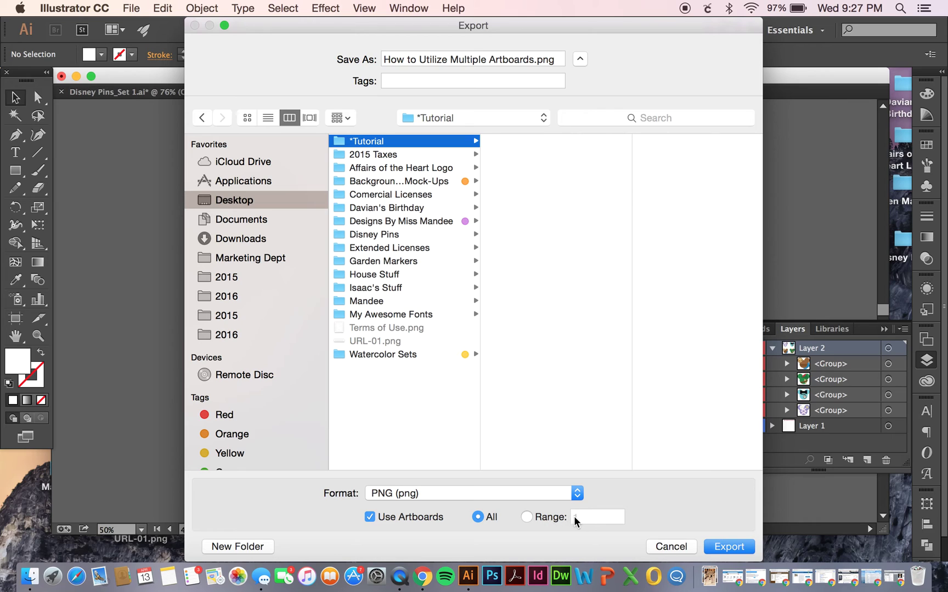
left_click(526, 518)
left_click(478, 517)
left_click(729, 546)
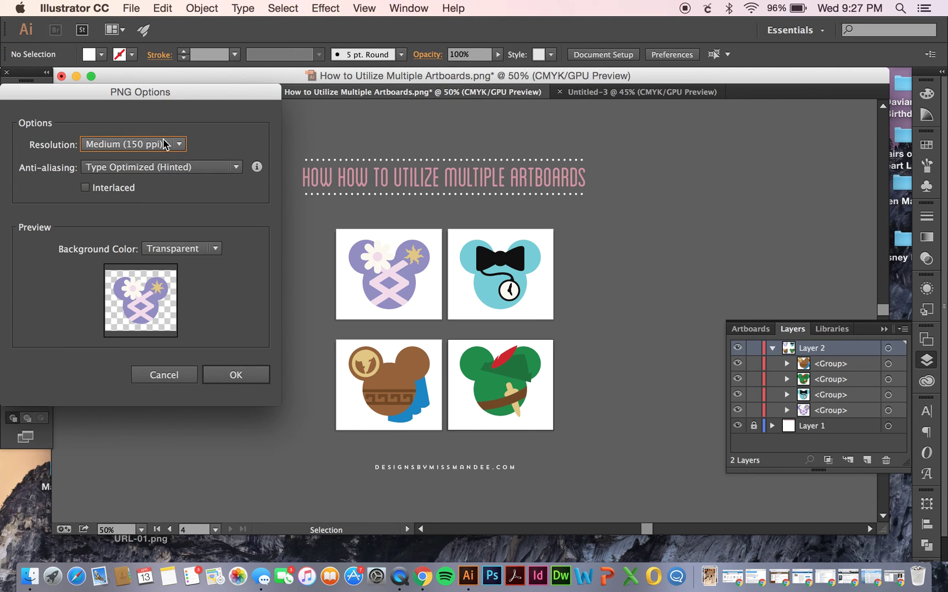
- Accept PNG options at Medium (150 ppi) with a Transparent background
left_click(190, 248)
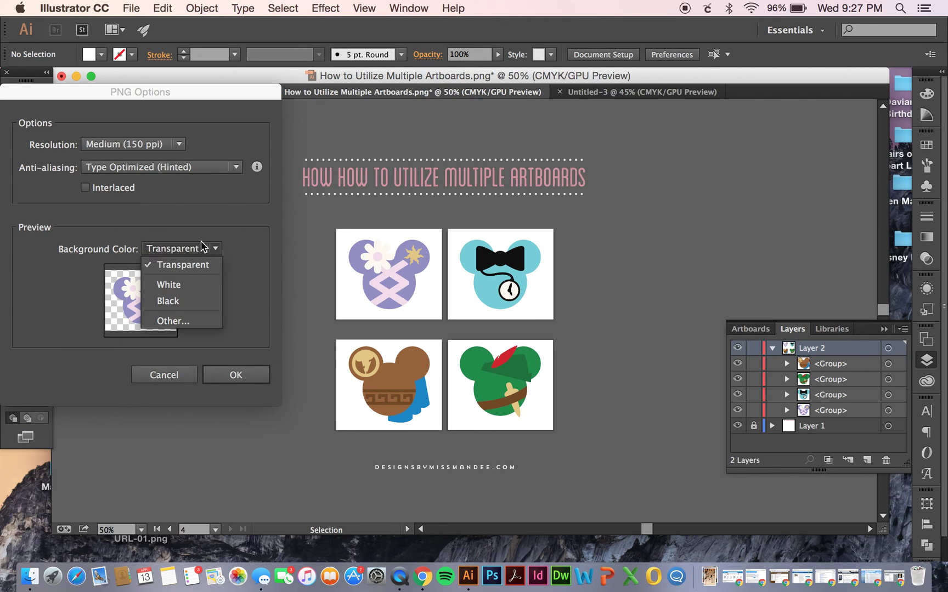
left_click(193, 266)
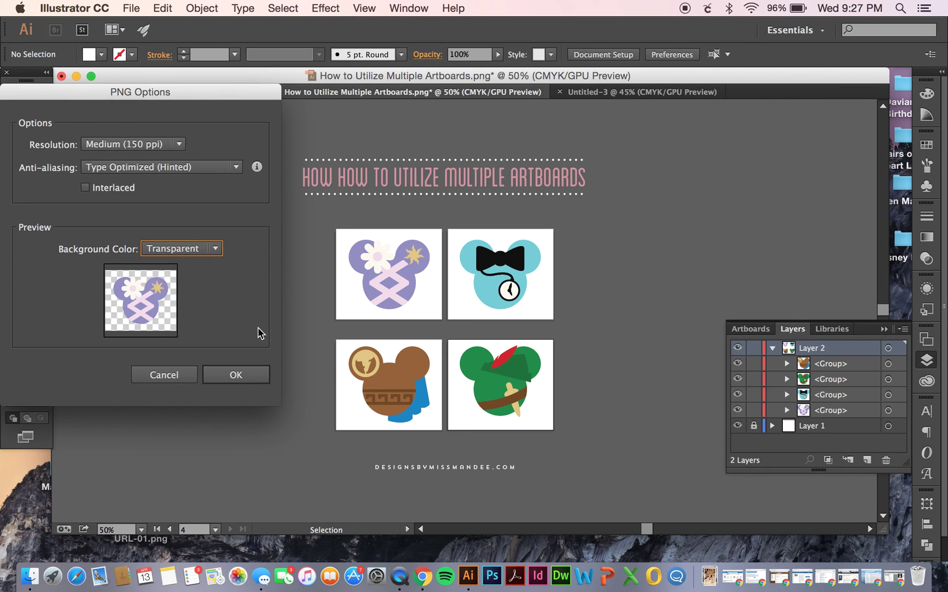
left_click(252, 380)
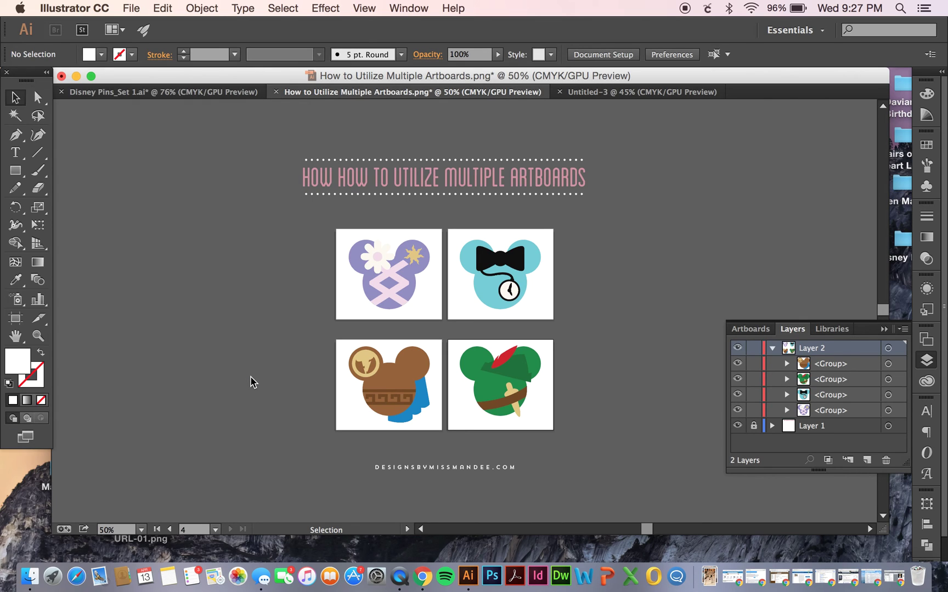
- Preview the four exported PNGs (01–04) in the *Tutorial folder with Quick Look, then close the folder
left_click(906, 510)
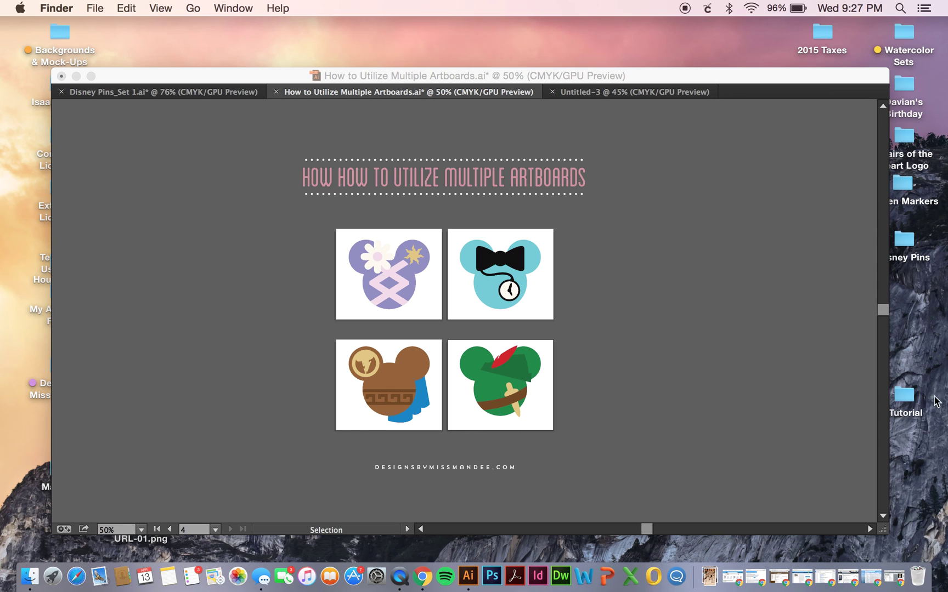
double_click(904, 395)
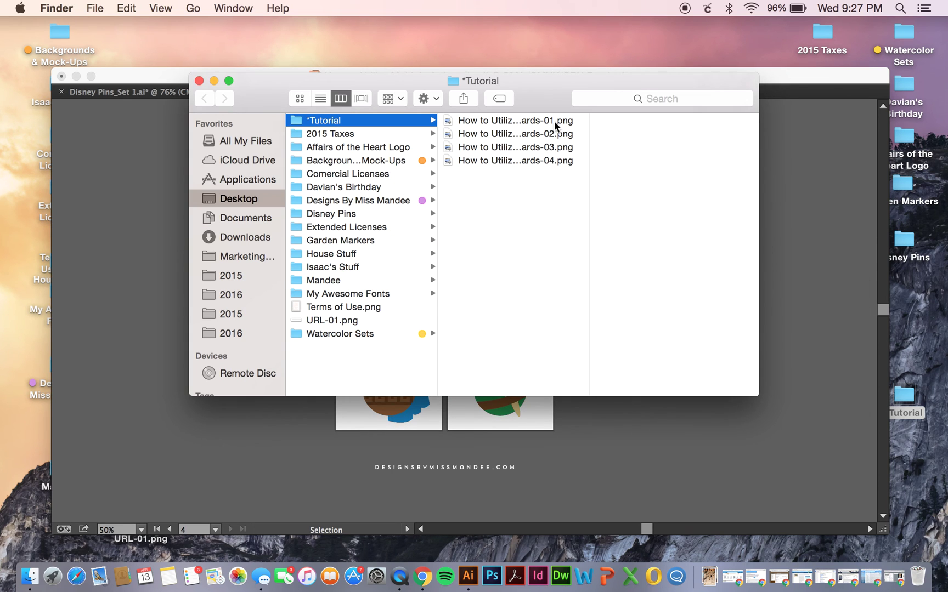
left_click(555, 123)
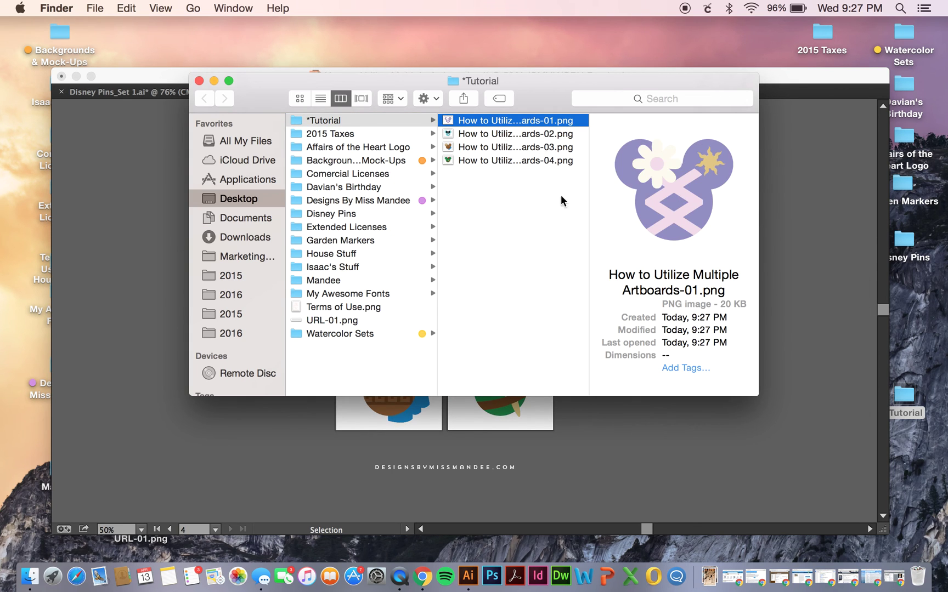
key("space")
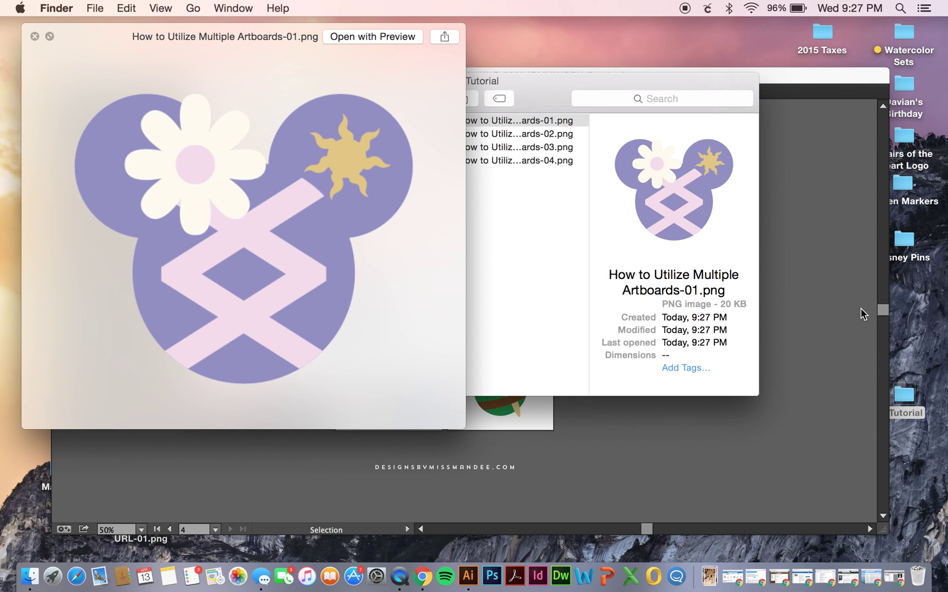
key("Down")
key("Down")
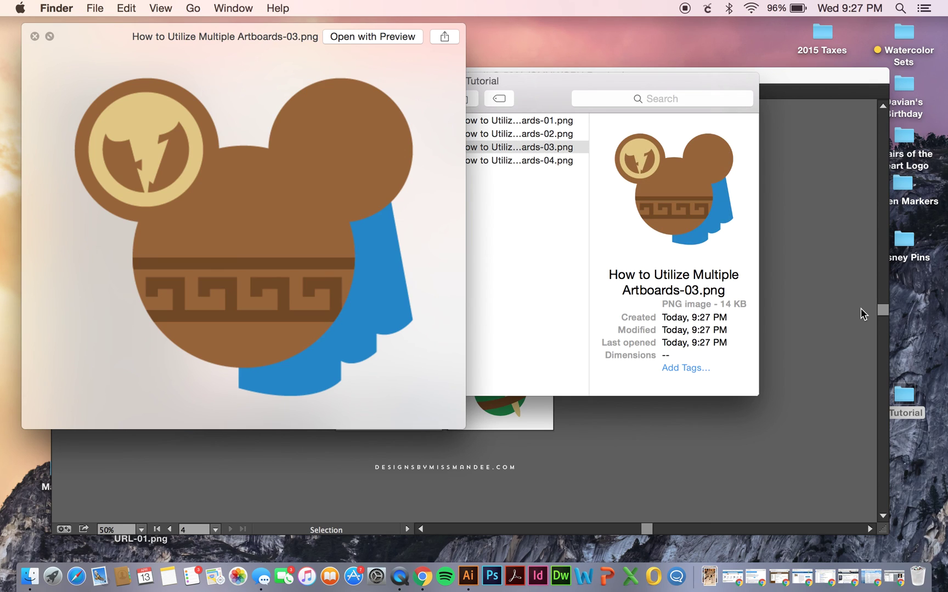
key("Down")
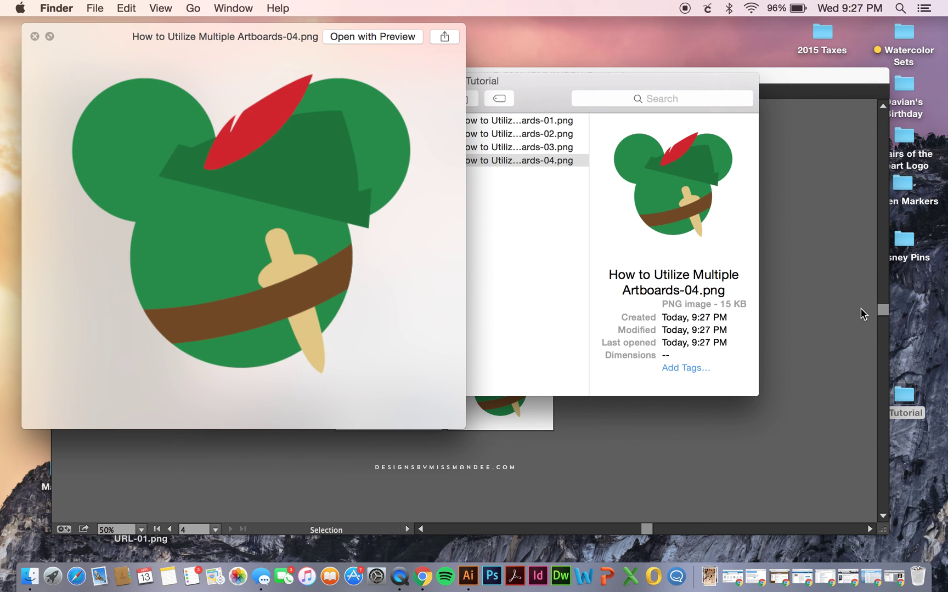
key("Up")
key("Up")
key("Up")
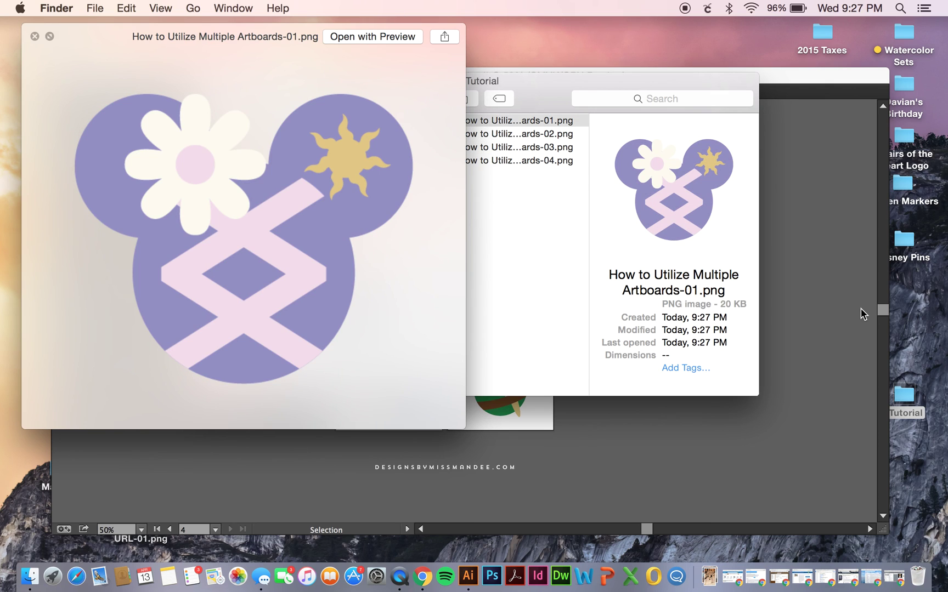
key("space")
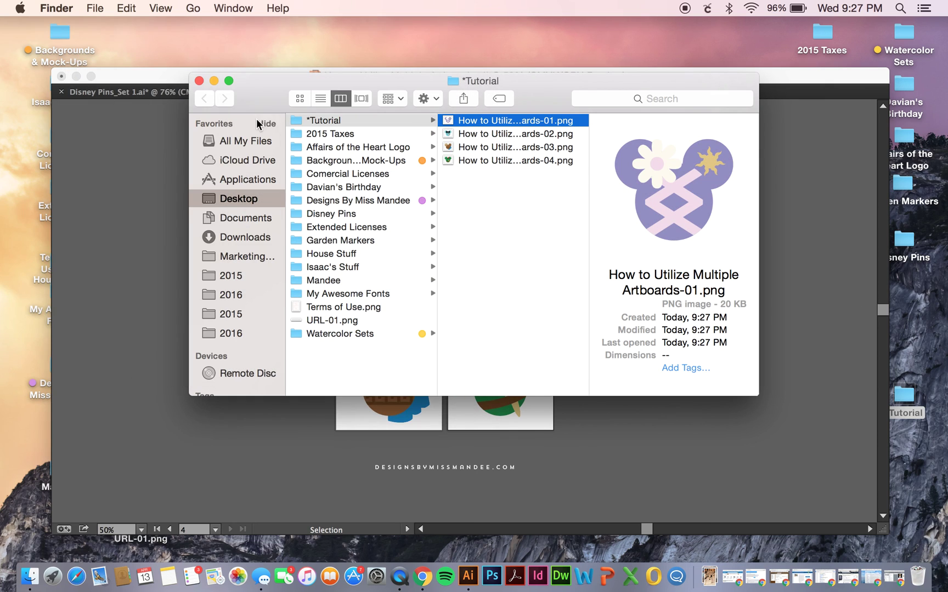
left_click(199, 81)
left_click(229, 243)
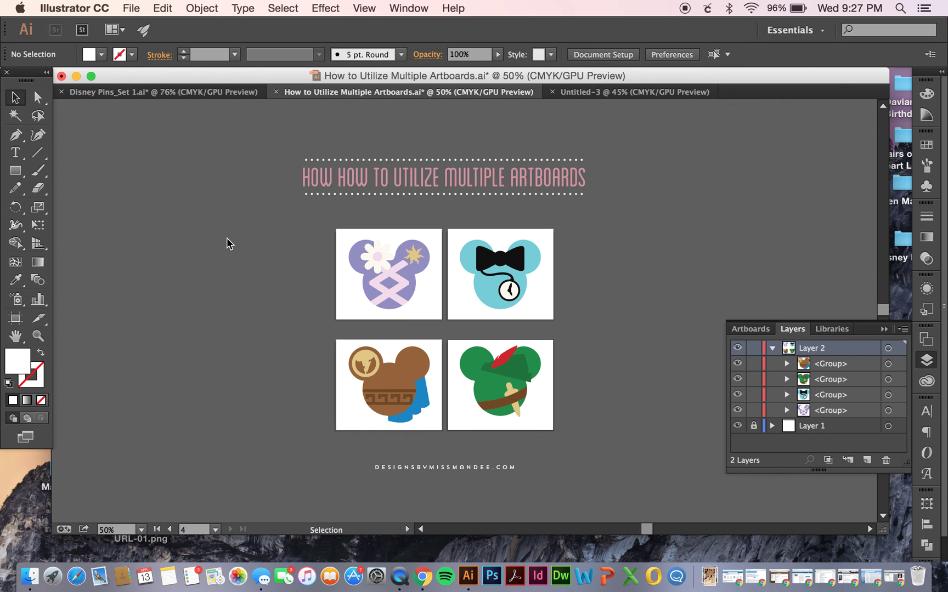